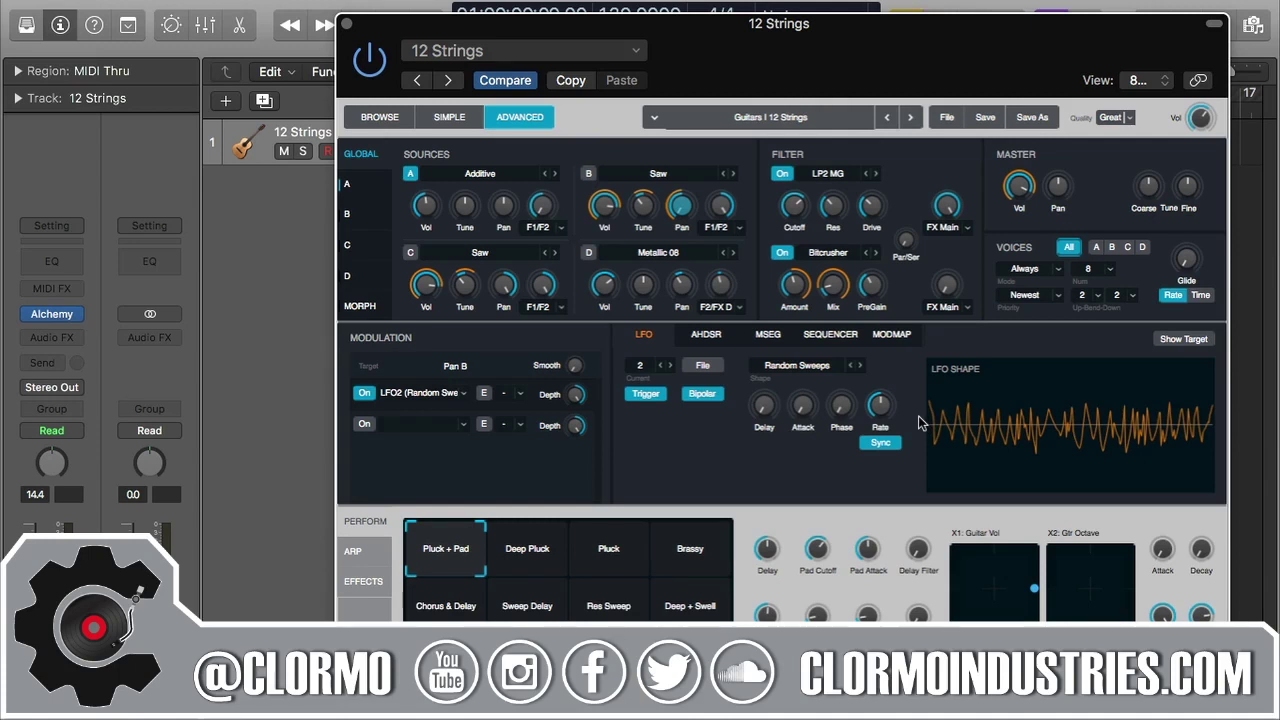
Open the AHDSR 1 envelope and give it an attack of about 0.3 s with a short hold.
left_click(707, 336)
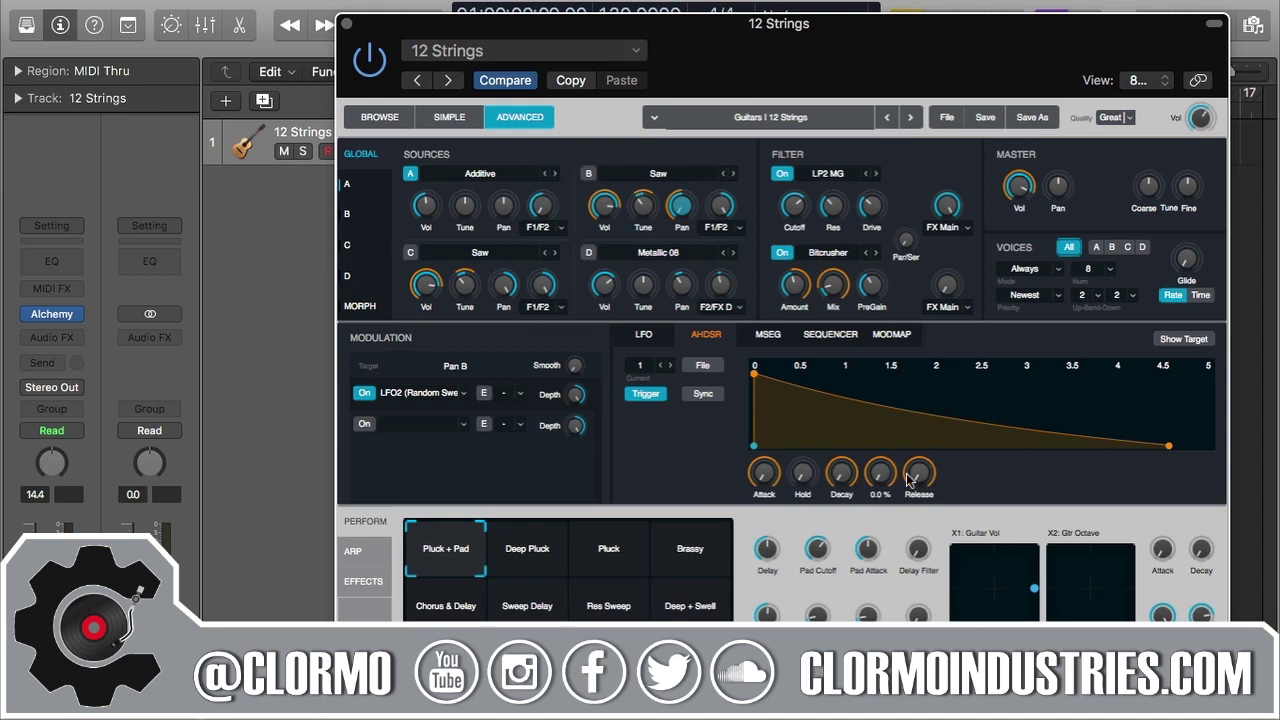
mouse_move(763, 475)
mouse_move(925, 477)
mouse_move(886, 477)
left_click_drag(754, 370, 849, 402)
left_click(770, 400)
mouse_move(772, 398)
left_mouse_down()
mouse_move(758, 420)
mouse_move(785, 387)
mouse_move(774, 388)
left_mouse_up()
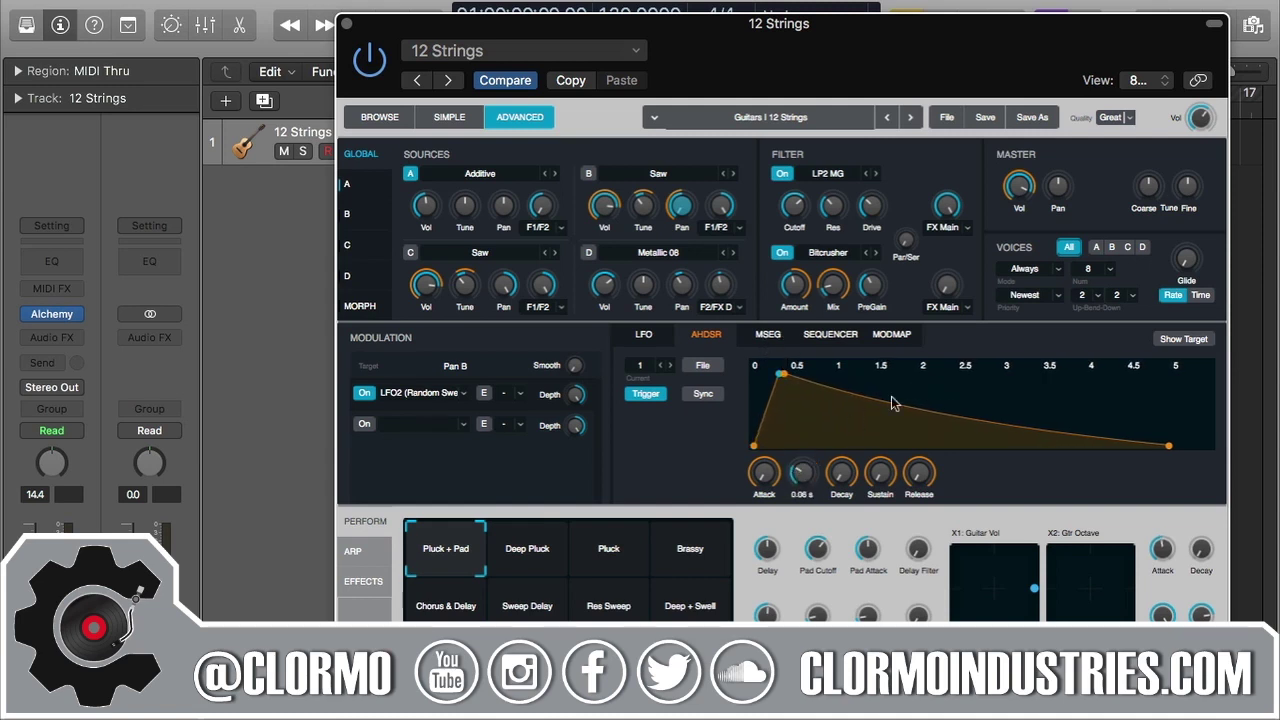
Lengthen the hold and decay stages of the AHDSR 1 envelope so the decay ends at about 8 s.
left_click_drag(782, 375, 845, 400)
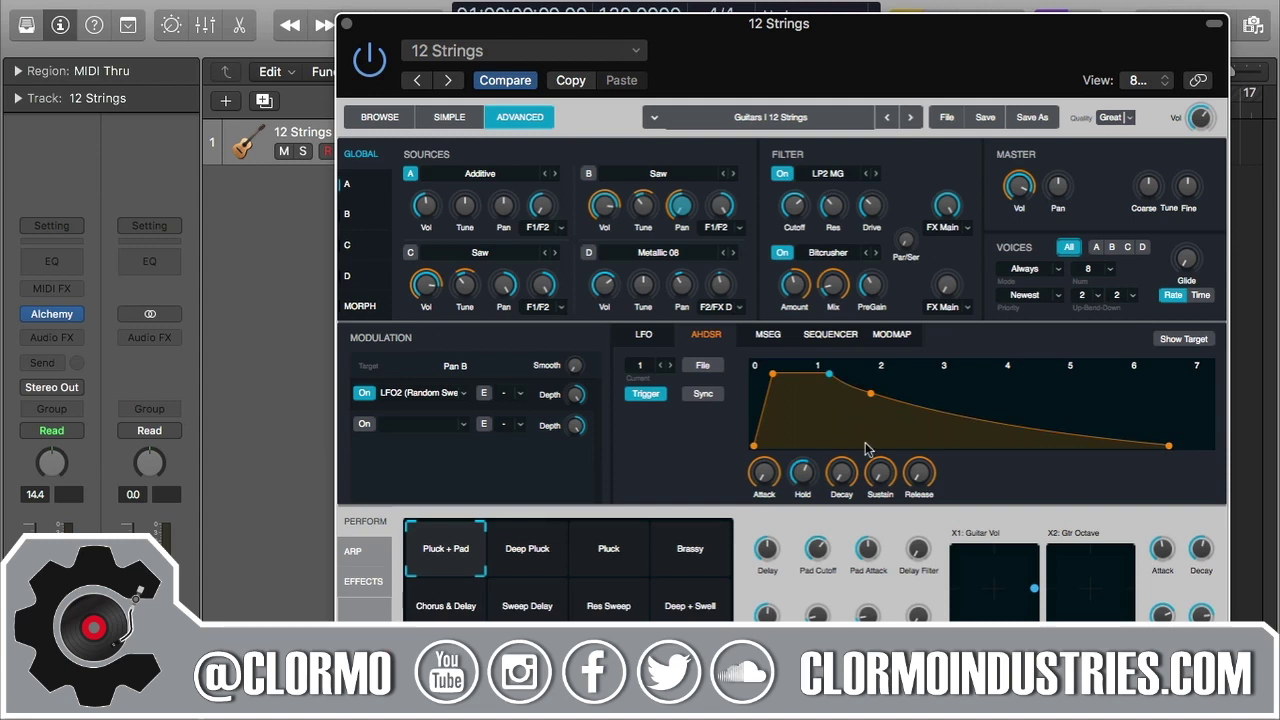
left_click_drag(847, 470, 885, 500)
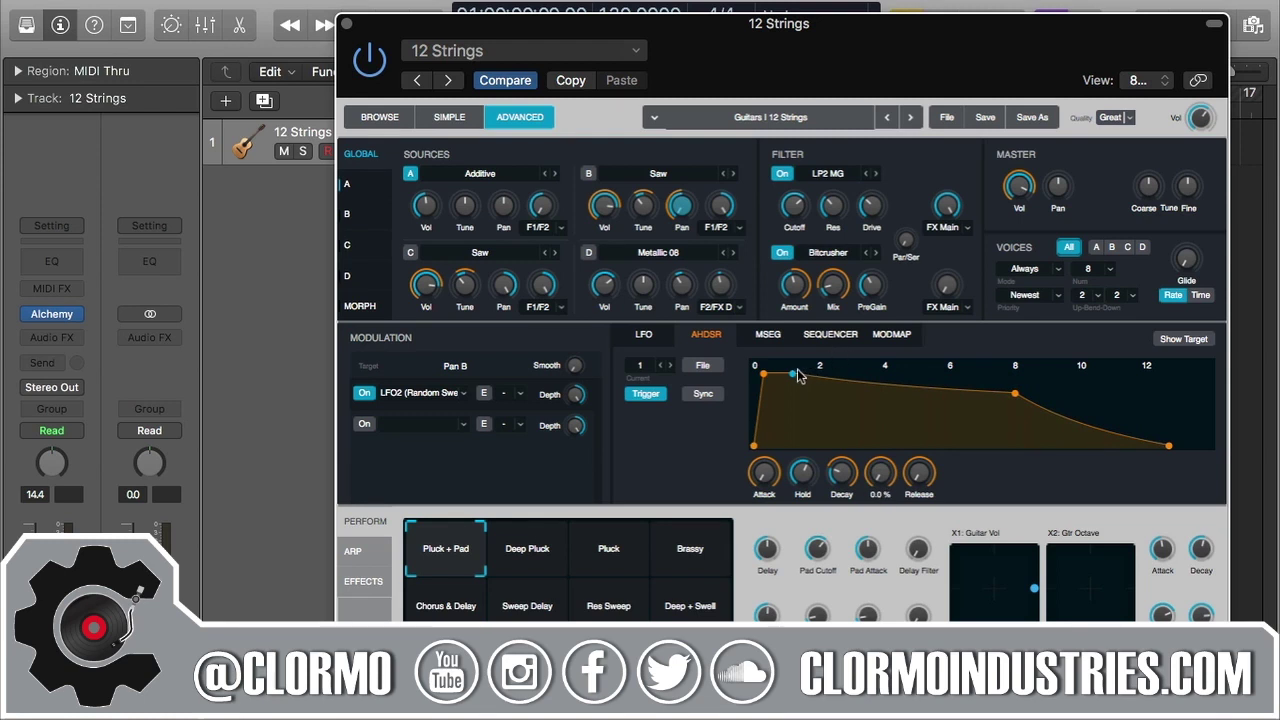
left_click_drag(795, 418, 800, 418)
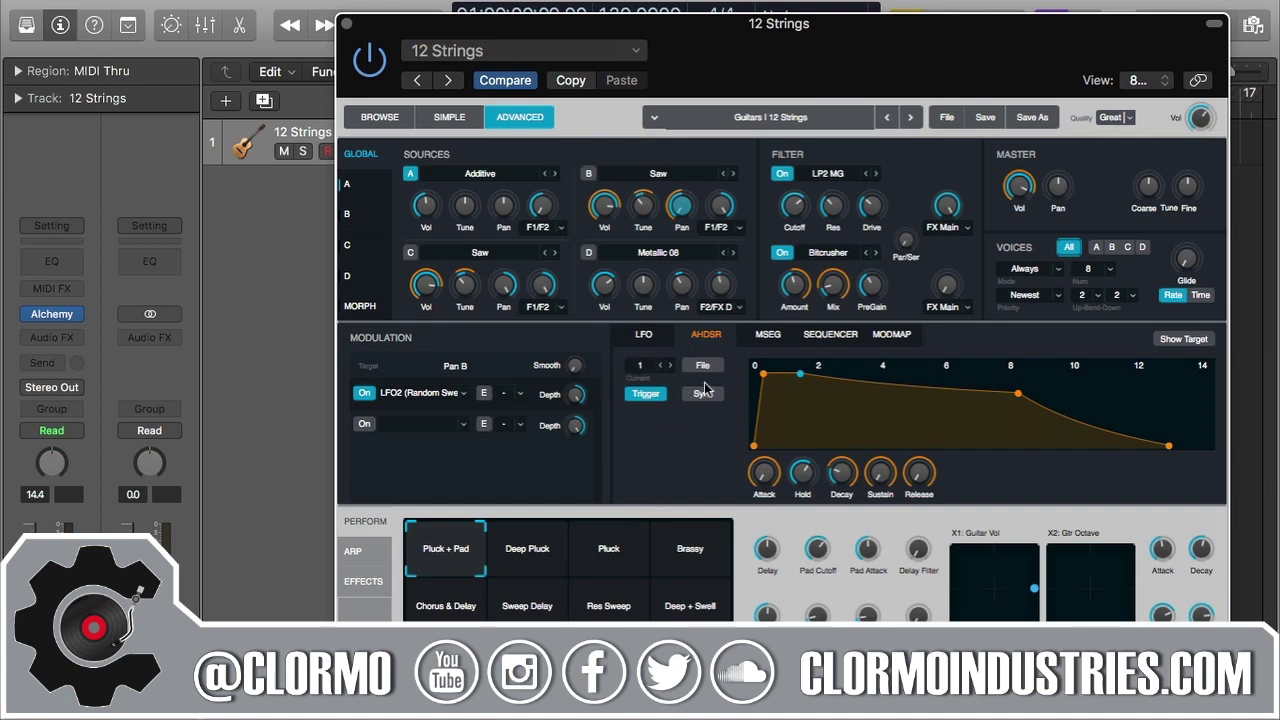
Compare the LFO settings with the AHDSR settings and check which AHDSR envelope numbers can be selected.
left_click(665, 343)
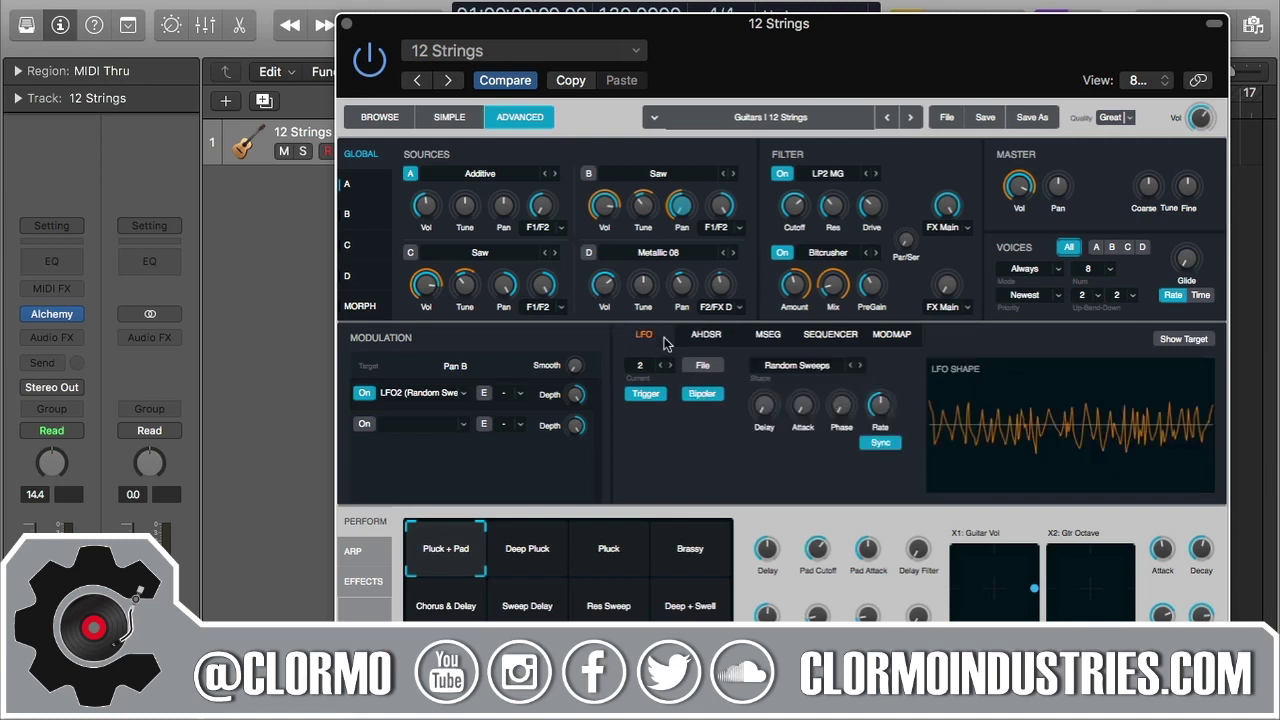
left_click(703, 341)
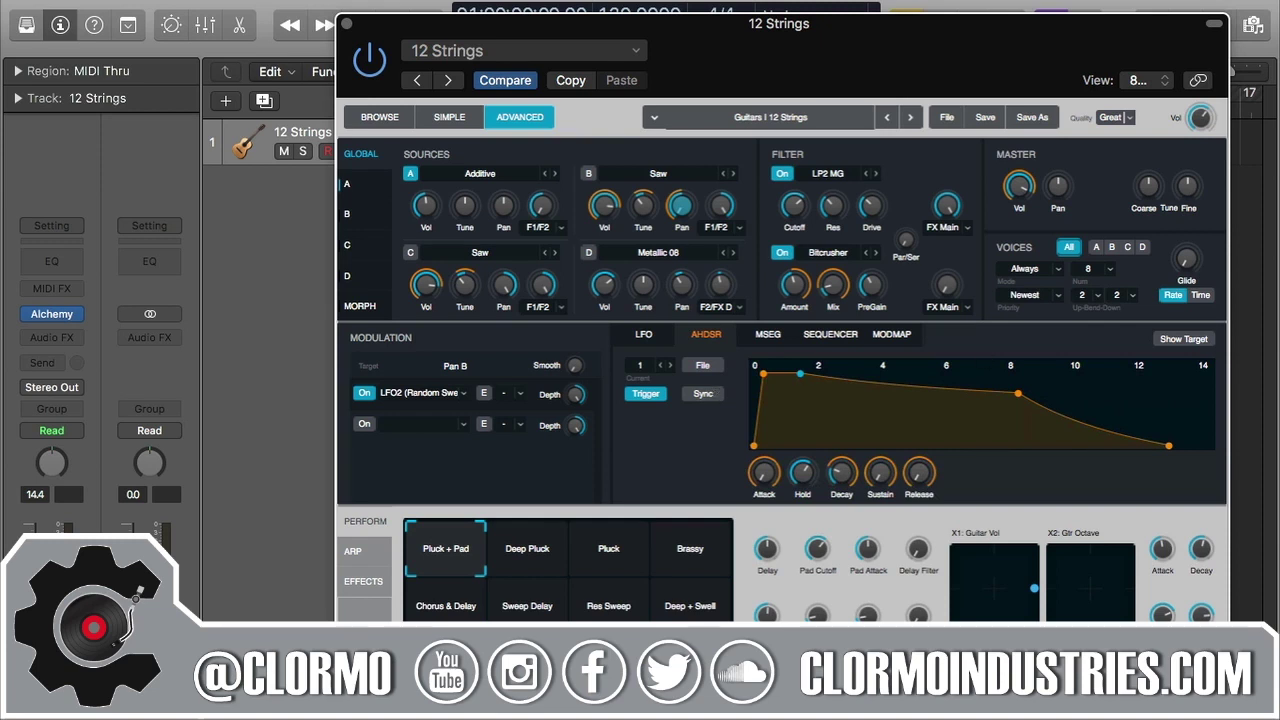
left_click(638, 366)
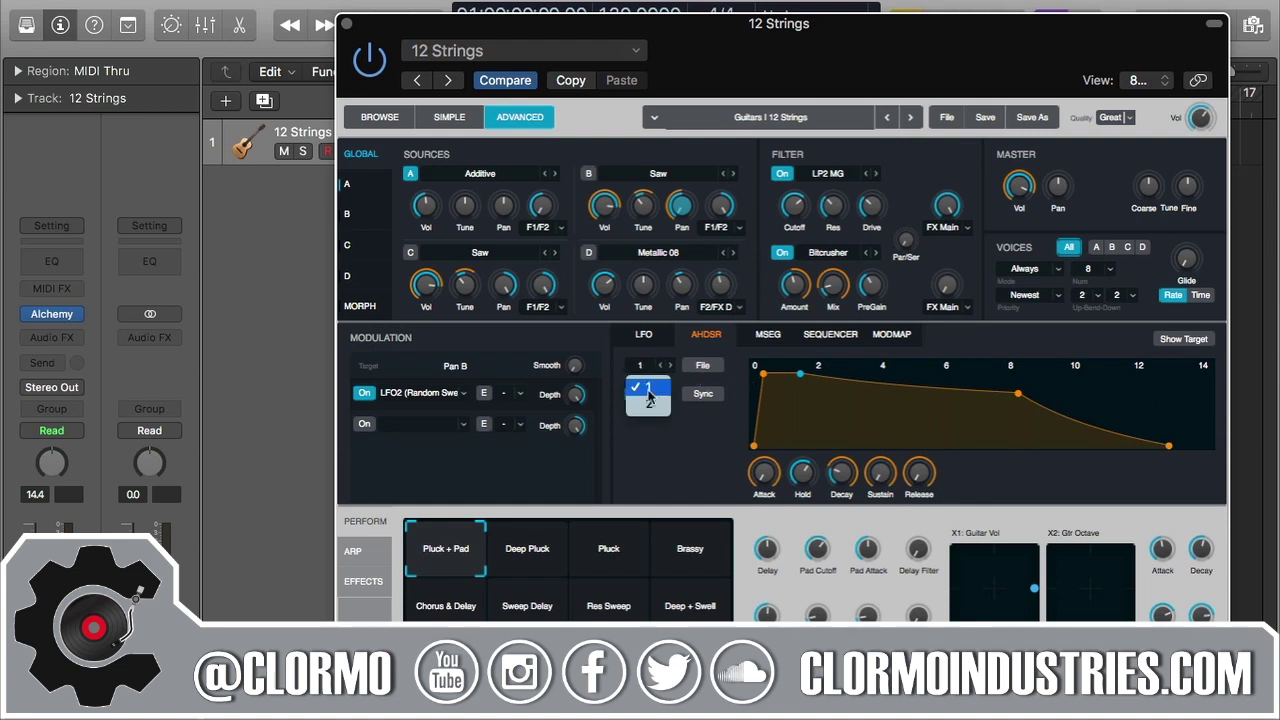
left_click(716, 340)
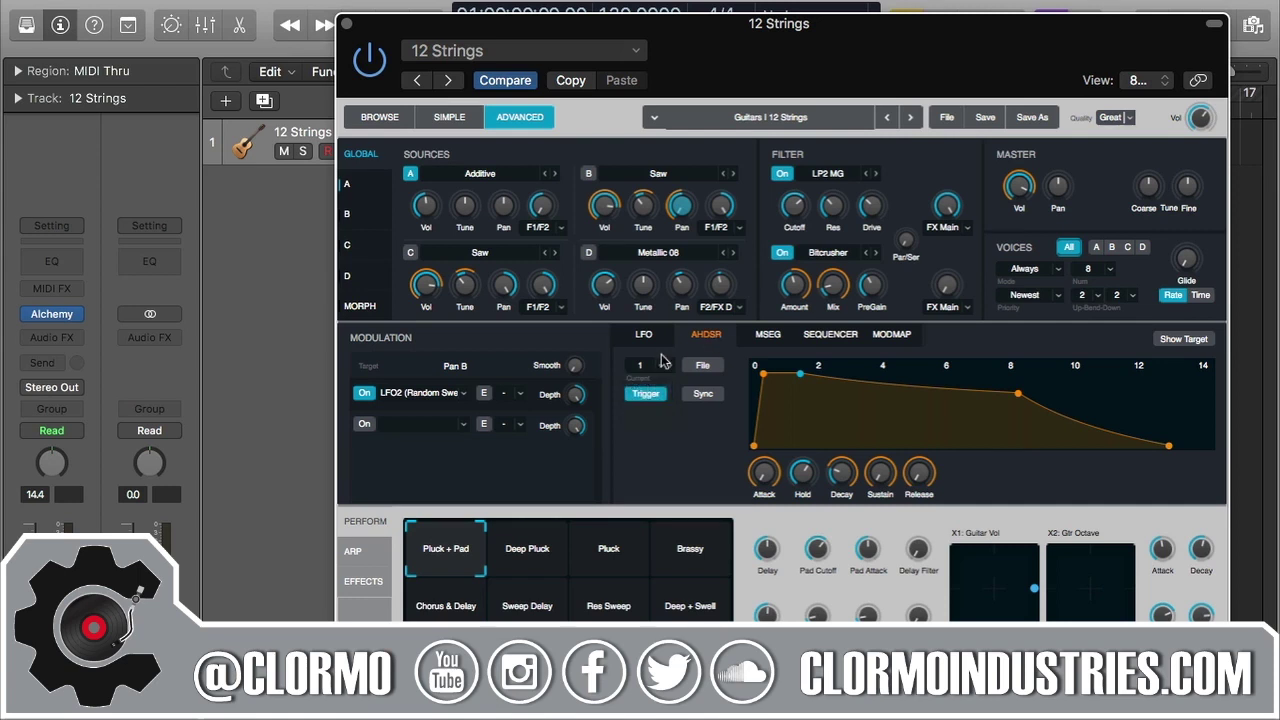
left_click(648, 366)
left_click(658, 449)
Examine which parameters the AHDSR envelopes modulate, down to AHDSR 2 : Filter 2 Amount.
left_click(1189, 346)
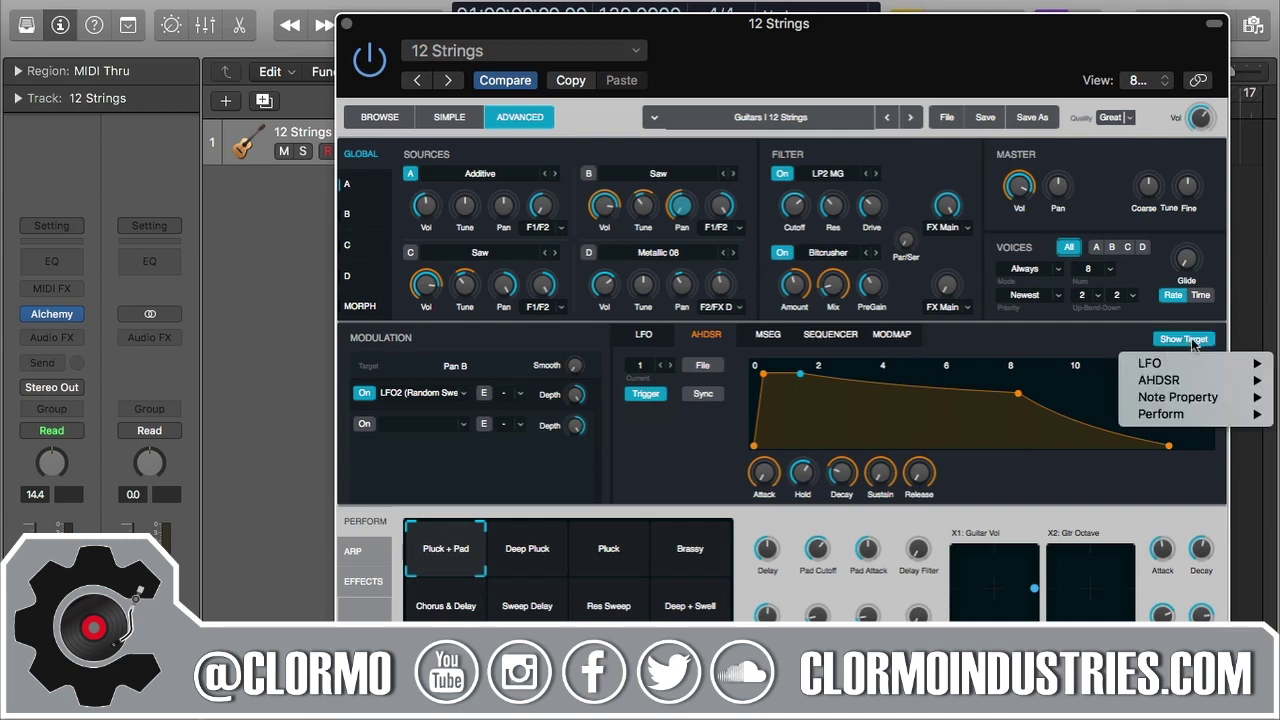
mouse_move(1200, 387)
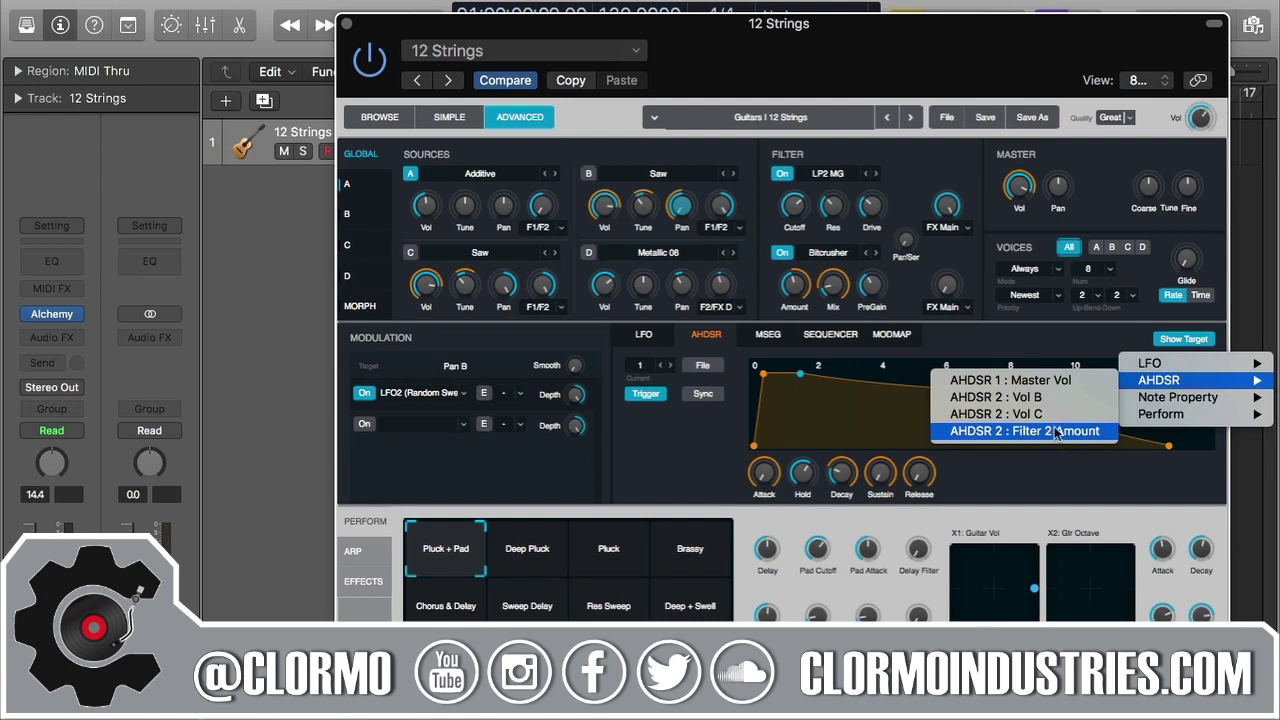
left_click(1050, 431)
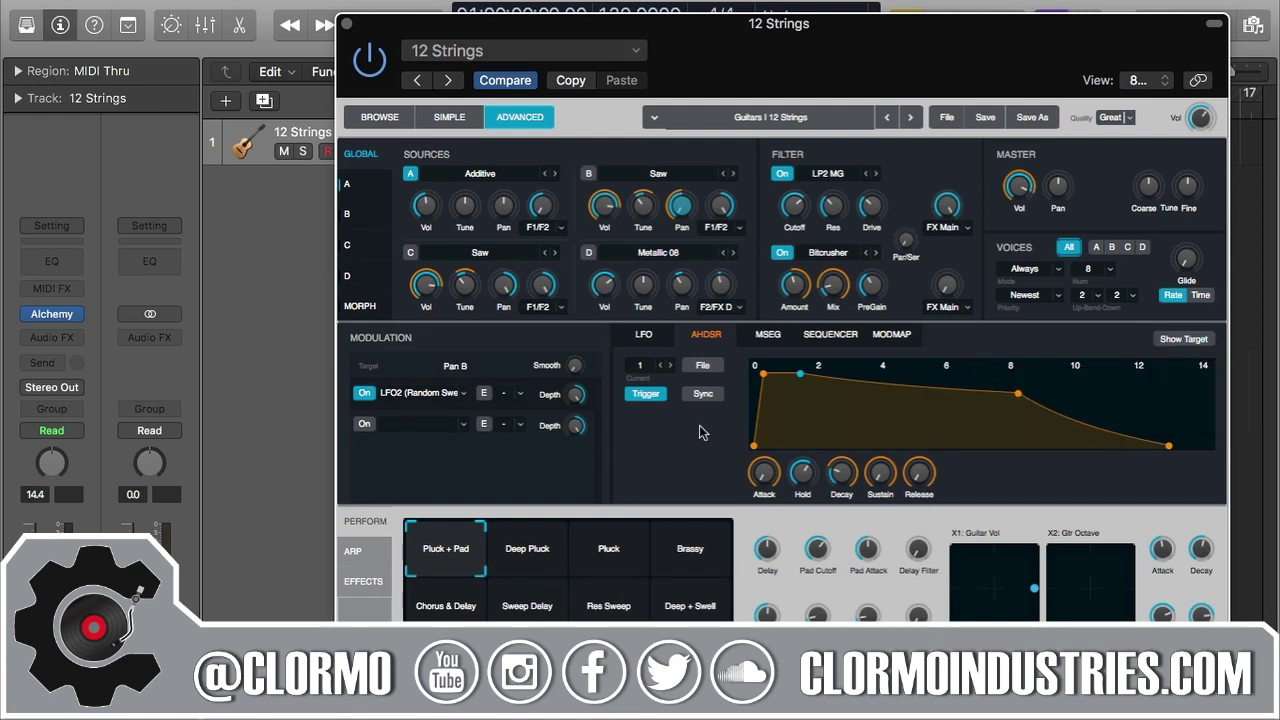
Randomize the AHDSR 1 envelope twice.
left_click(705, 367)
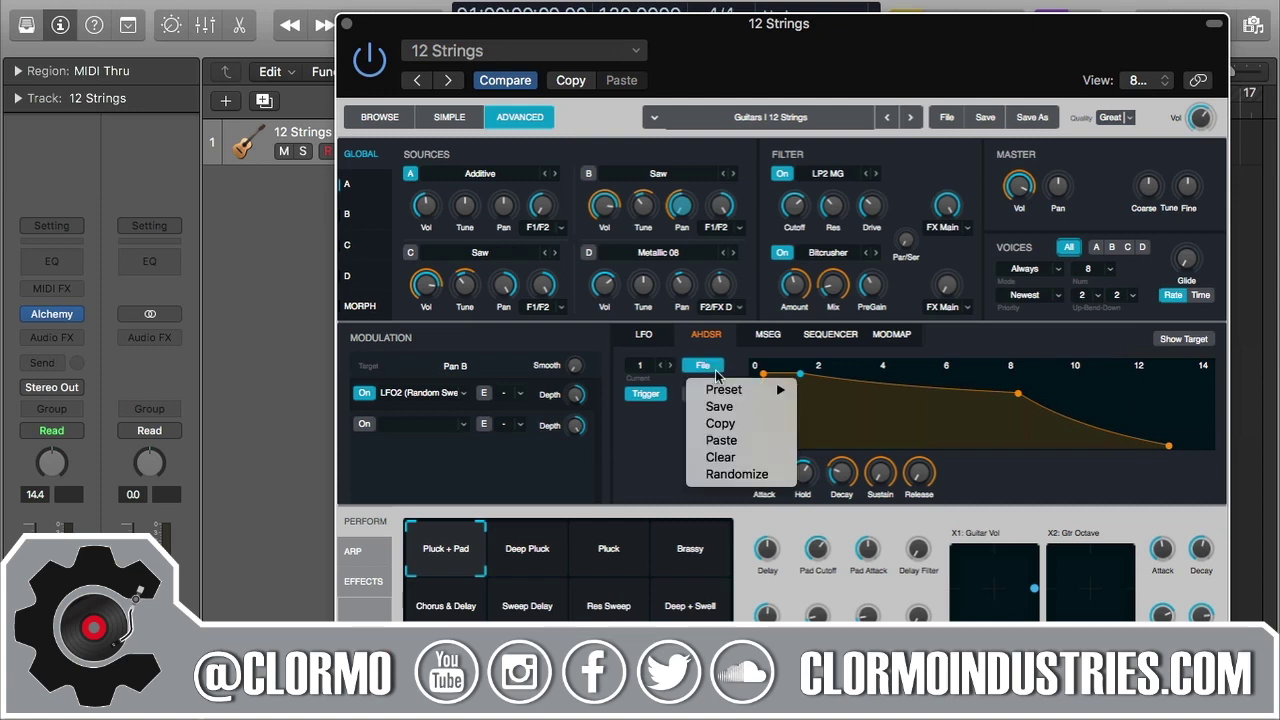
mouse_move(736, 395)
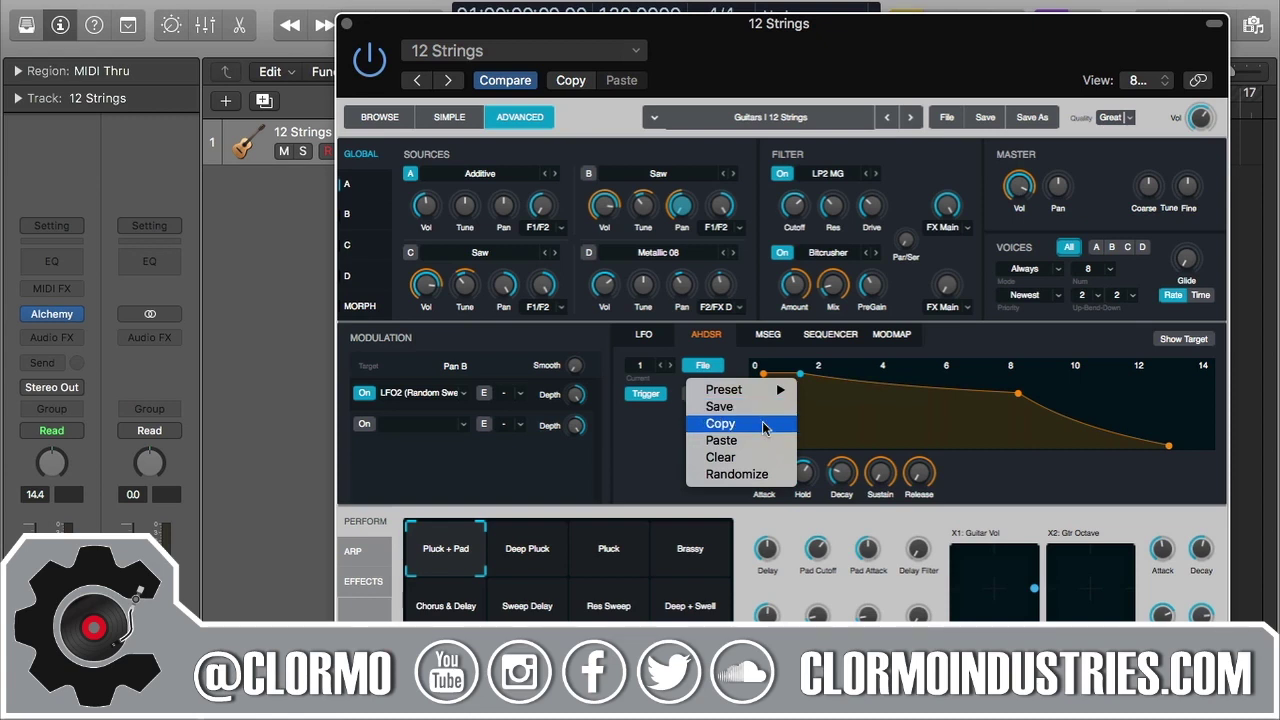
left_click(762, 477)
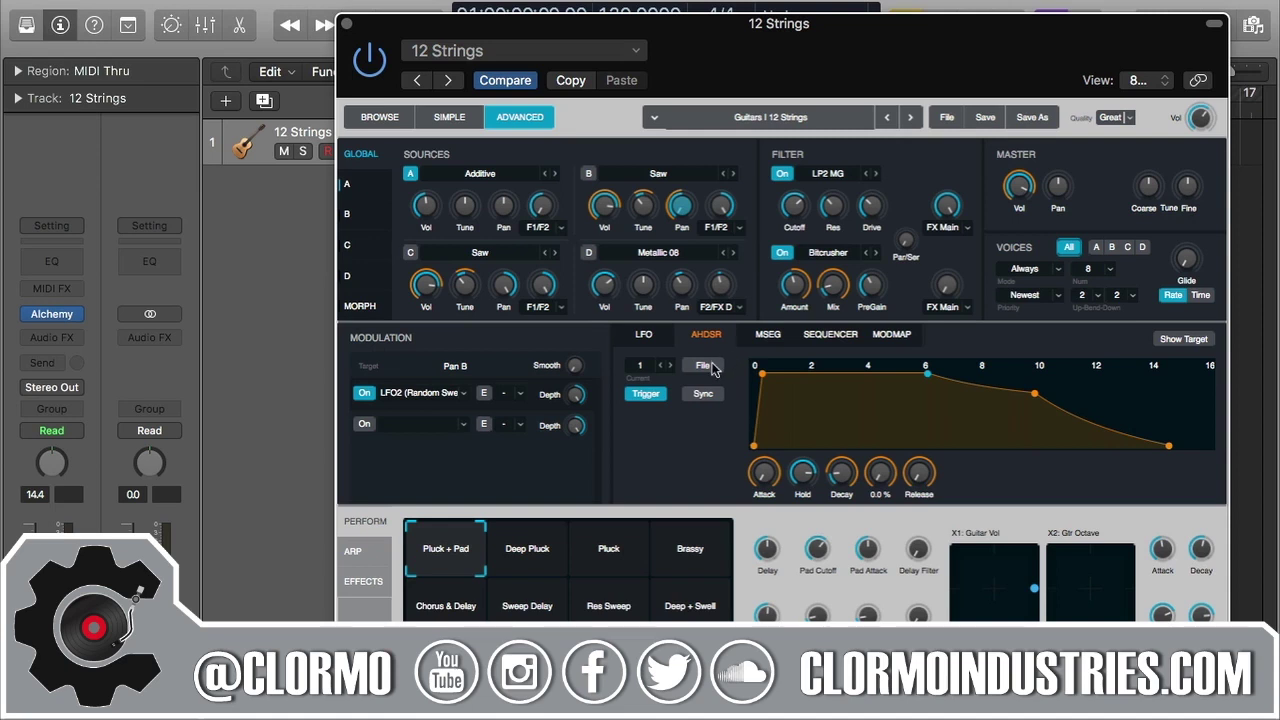
left_click(712, 368)
left_click(735, 476)
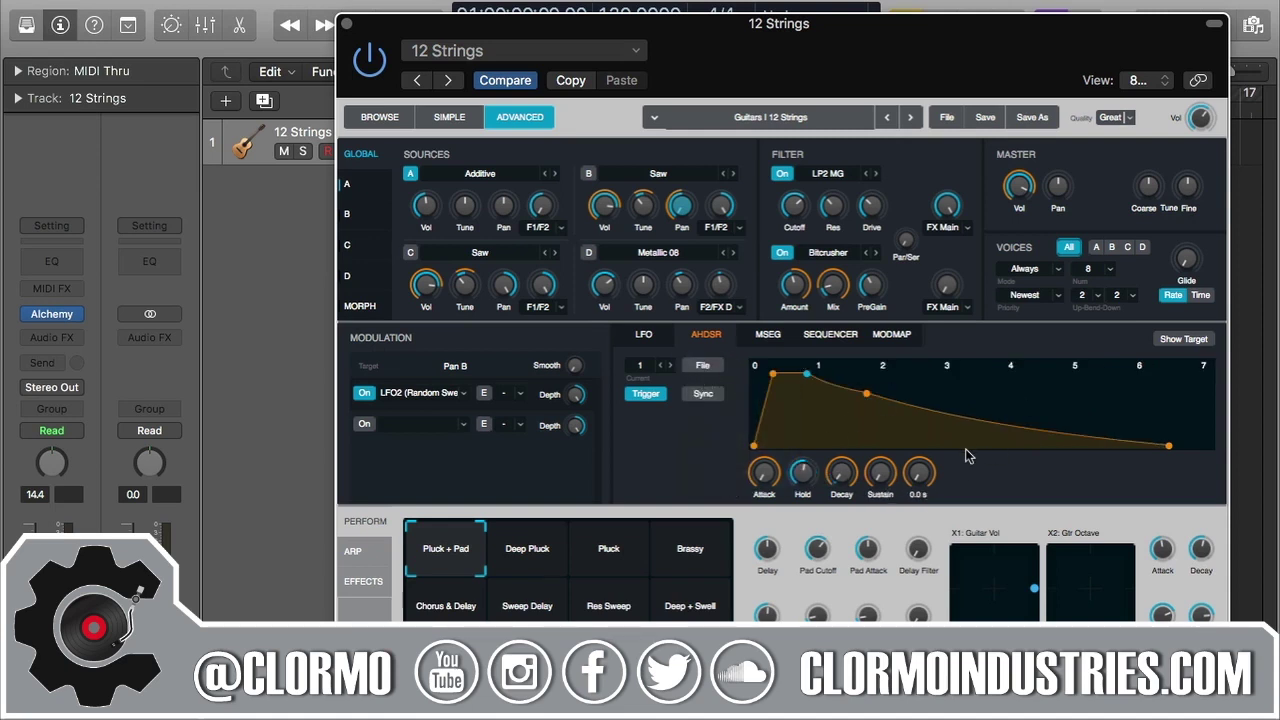
left_click(712, 366)
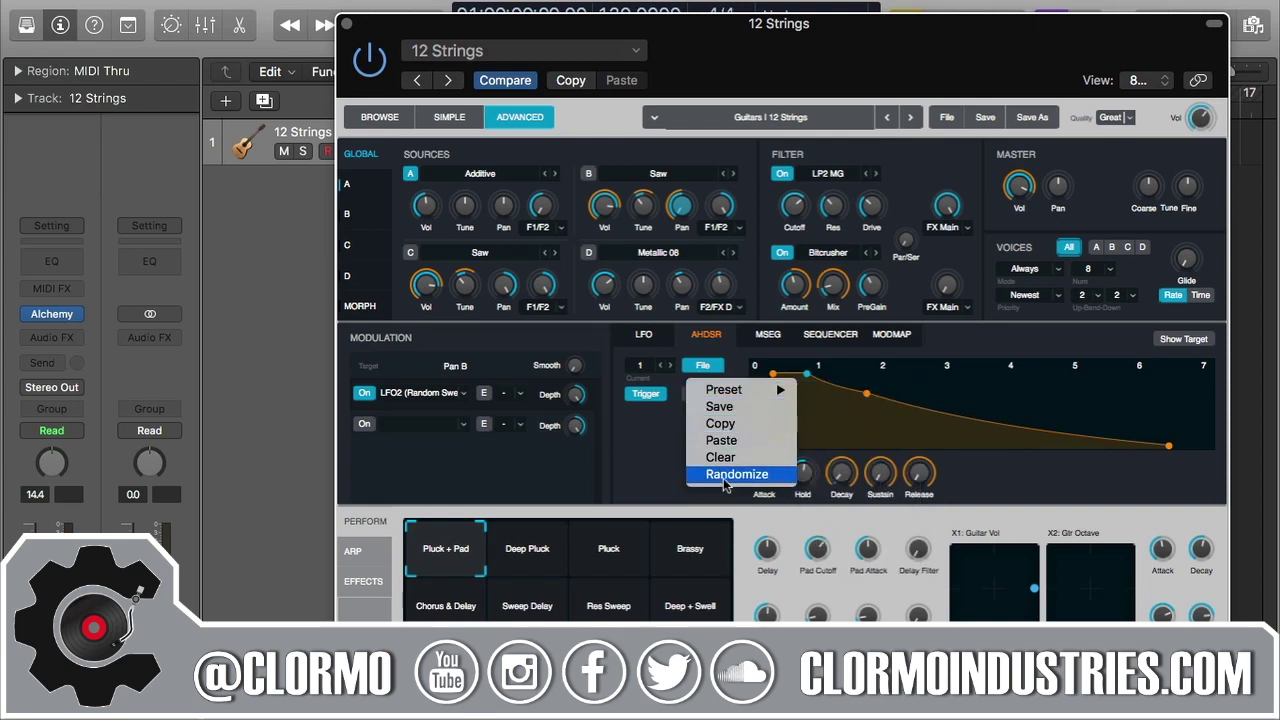
mouse_move(763, 398)
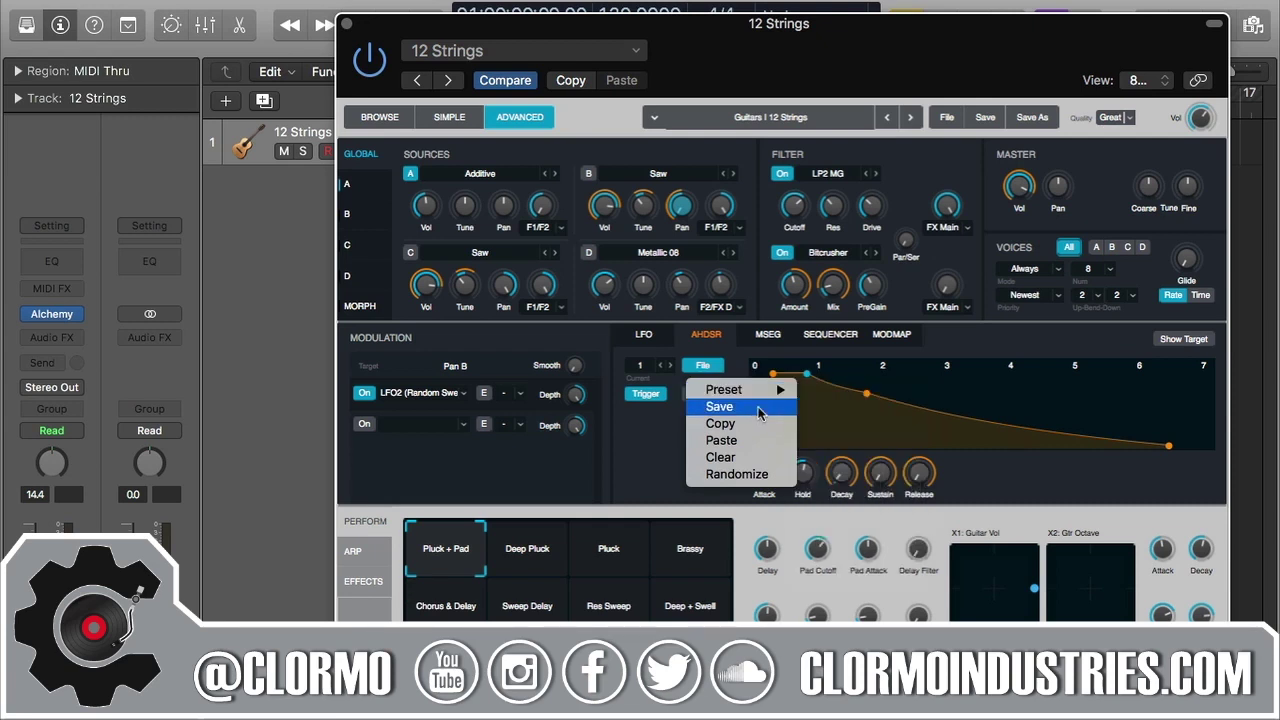
left_click(651, 445)
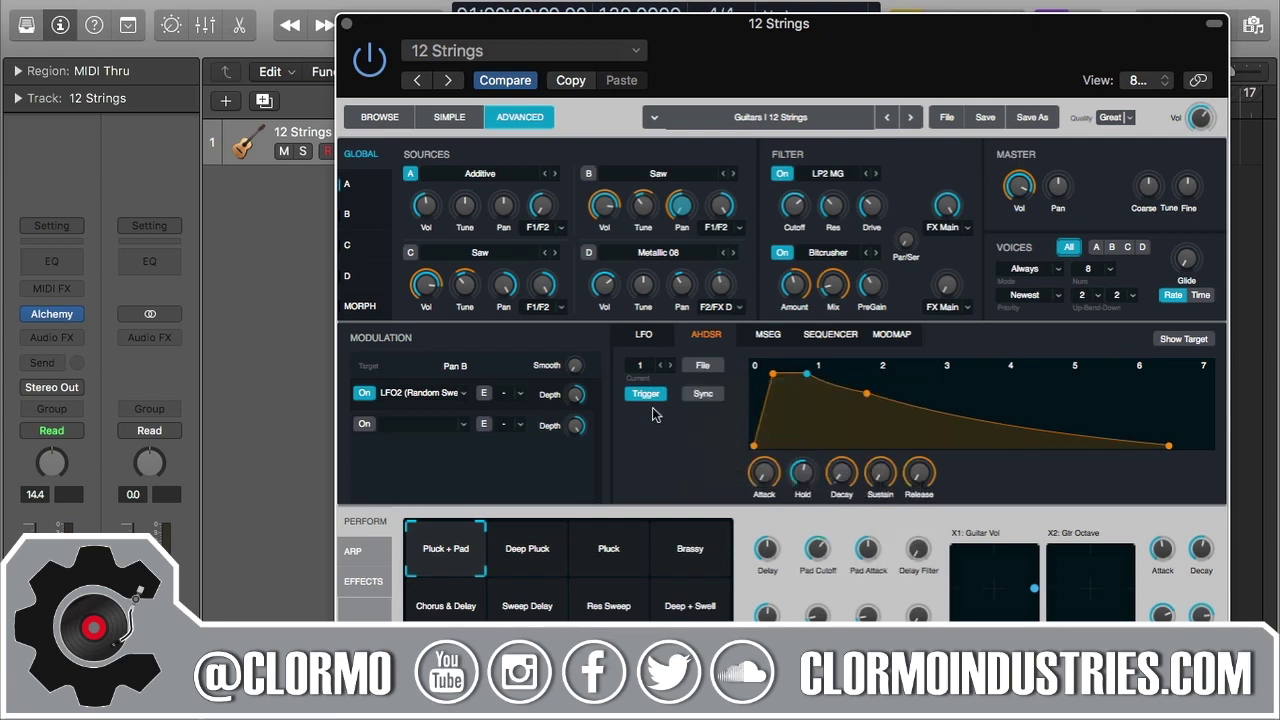
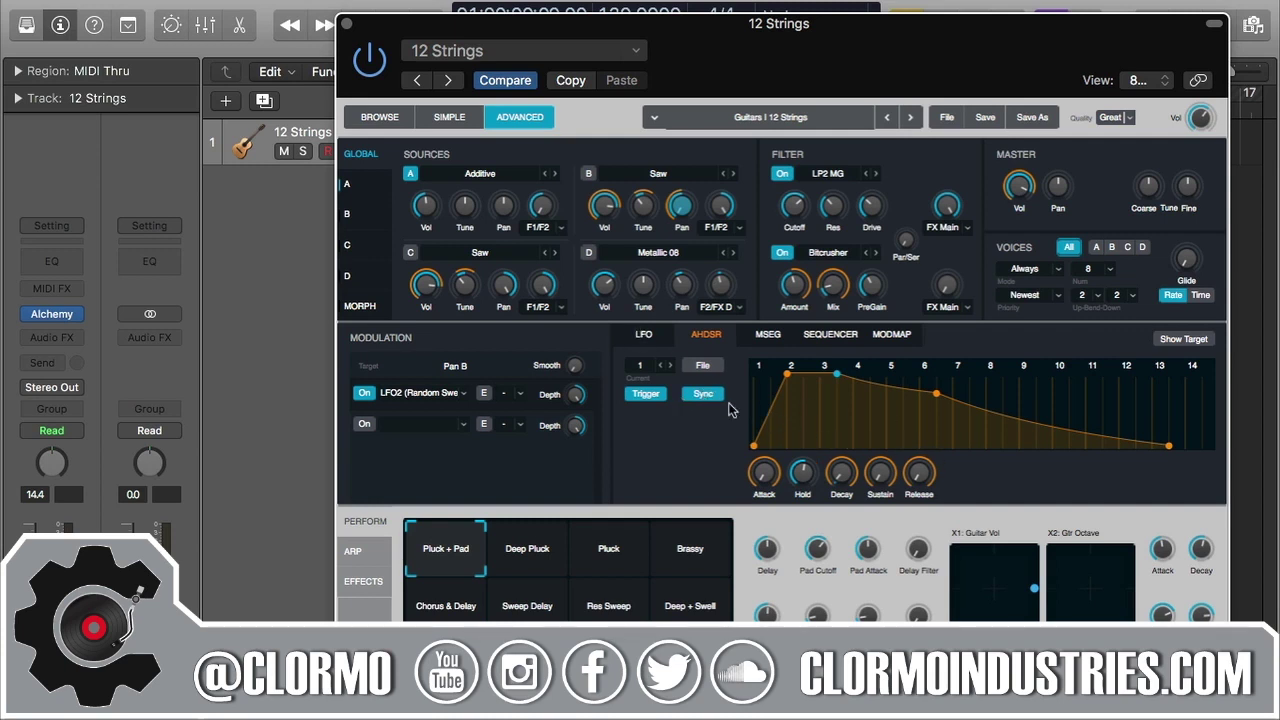
Slightly shorten the decay and lengthen the attack of AHDSR 1 in tempo-synced mode, finishing with Sync off.
left_click(710, 398)
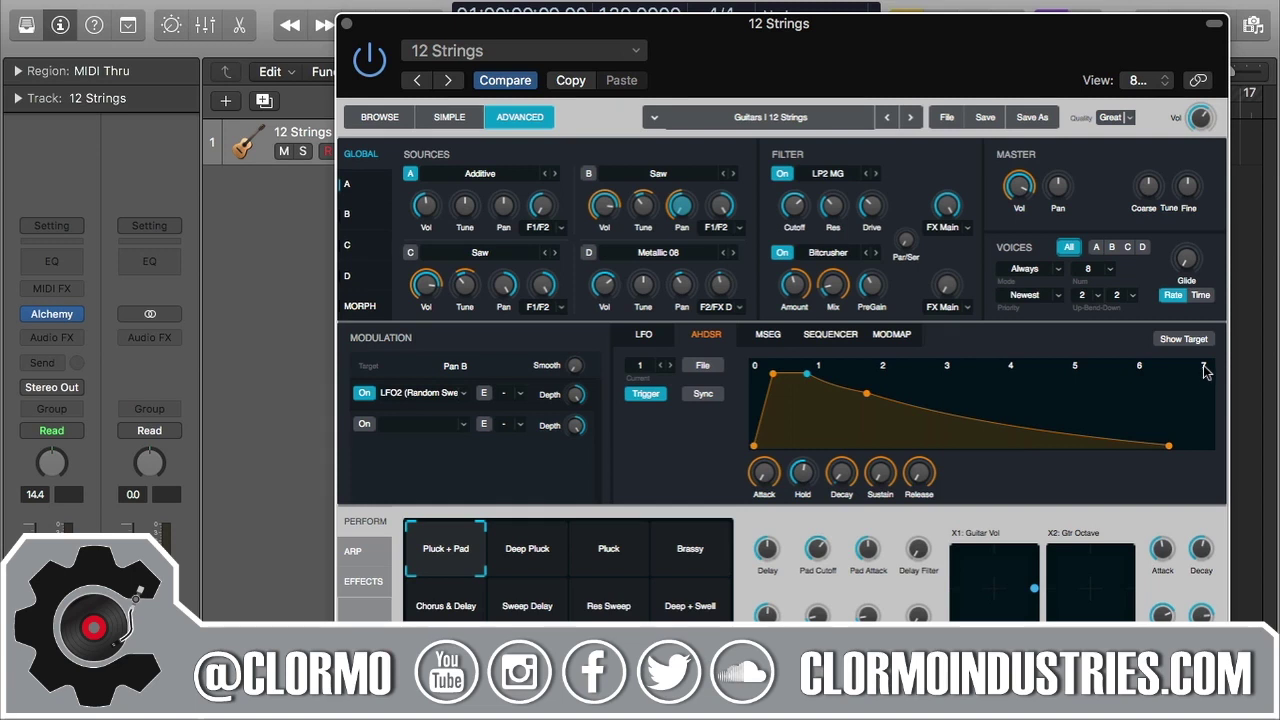
left_click(704, 394)
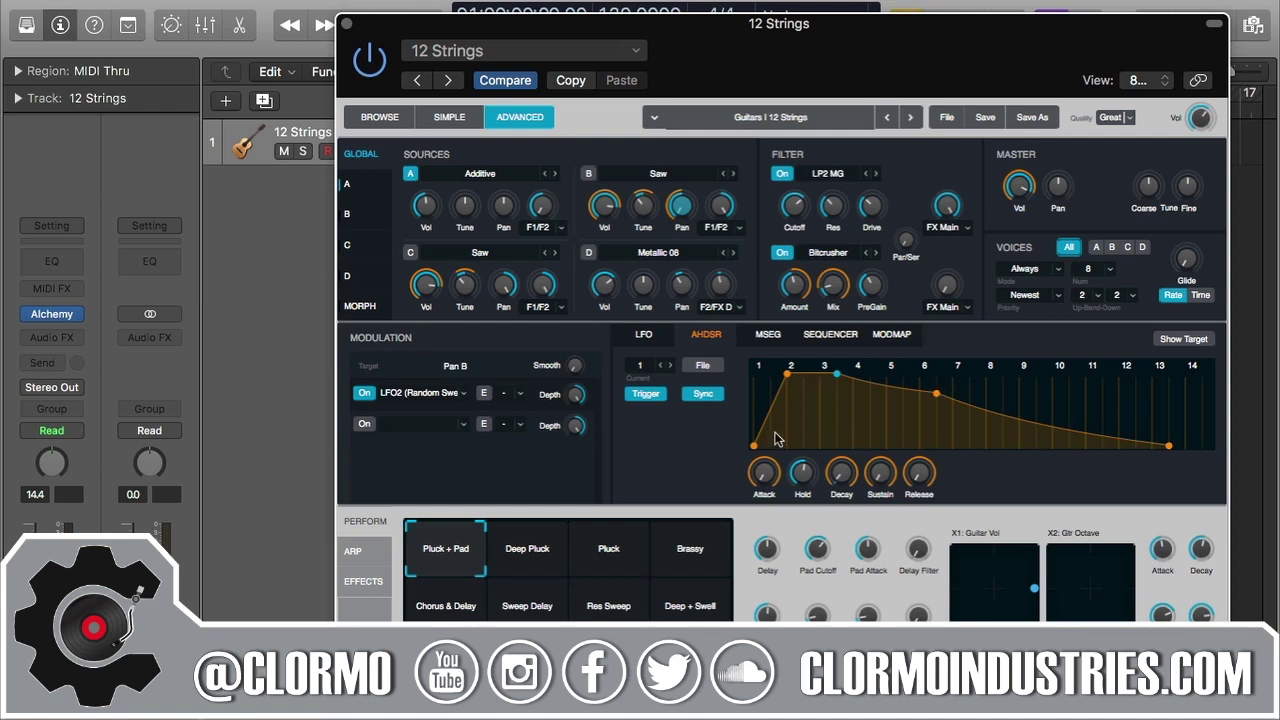
mouse_move(936, 394)
left_mouse_down()
mouse_move(963, 395)
mouse_move(920, 397)
left_mouse_up()
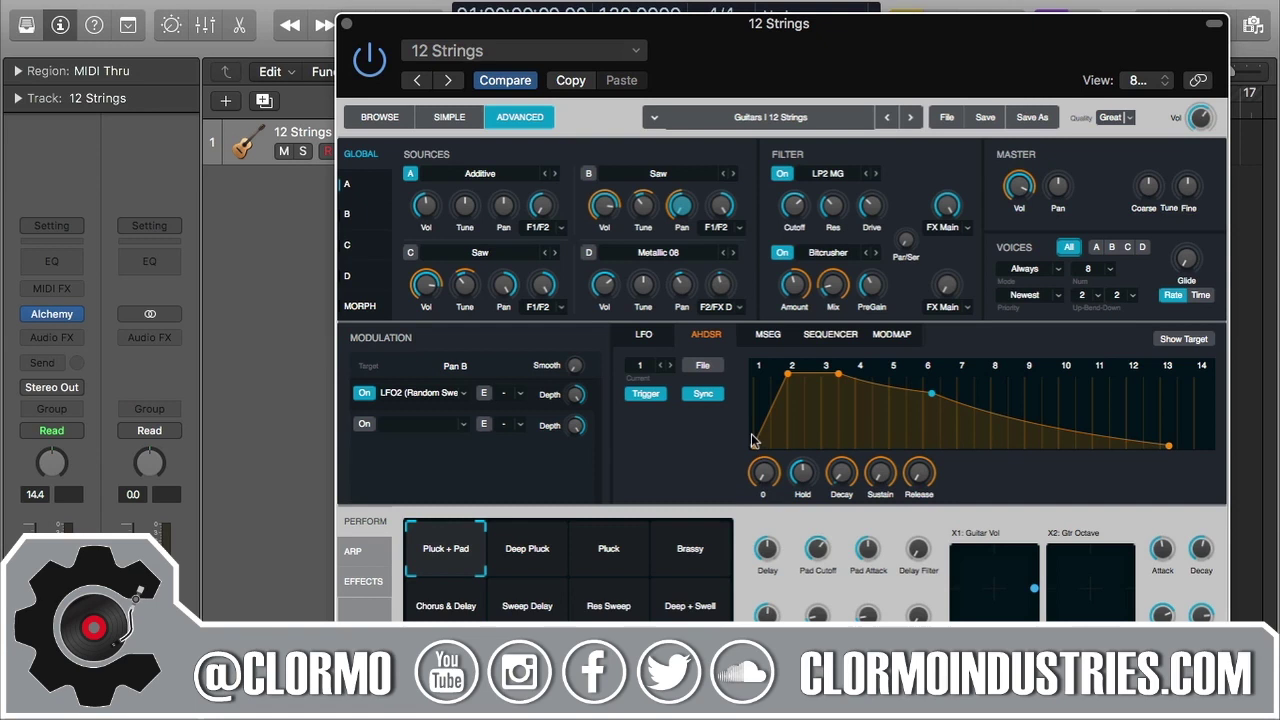
mouse_move(787, 390)
left_mouse_down()
mouse_move(810, 392)
mouse_move(794, 392)
left_mouse_up()
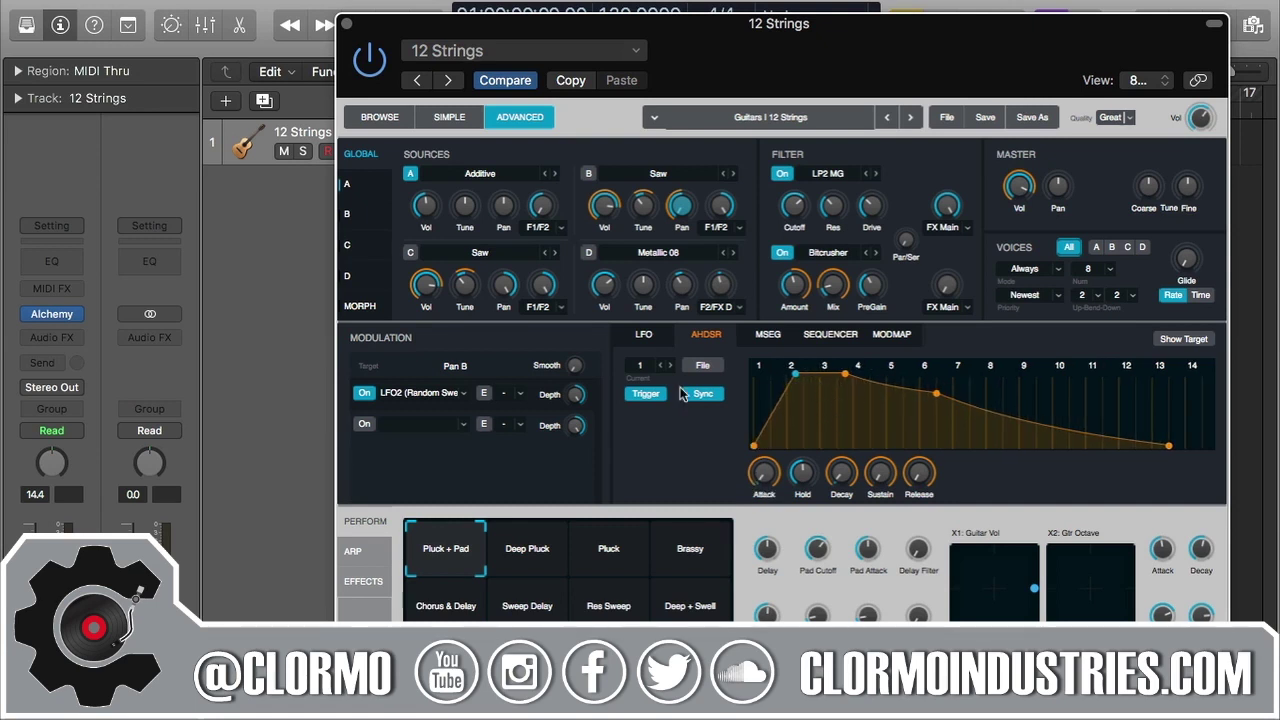
left_click(713, 396)
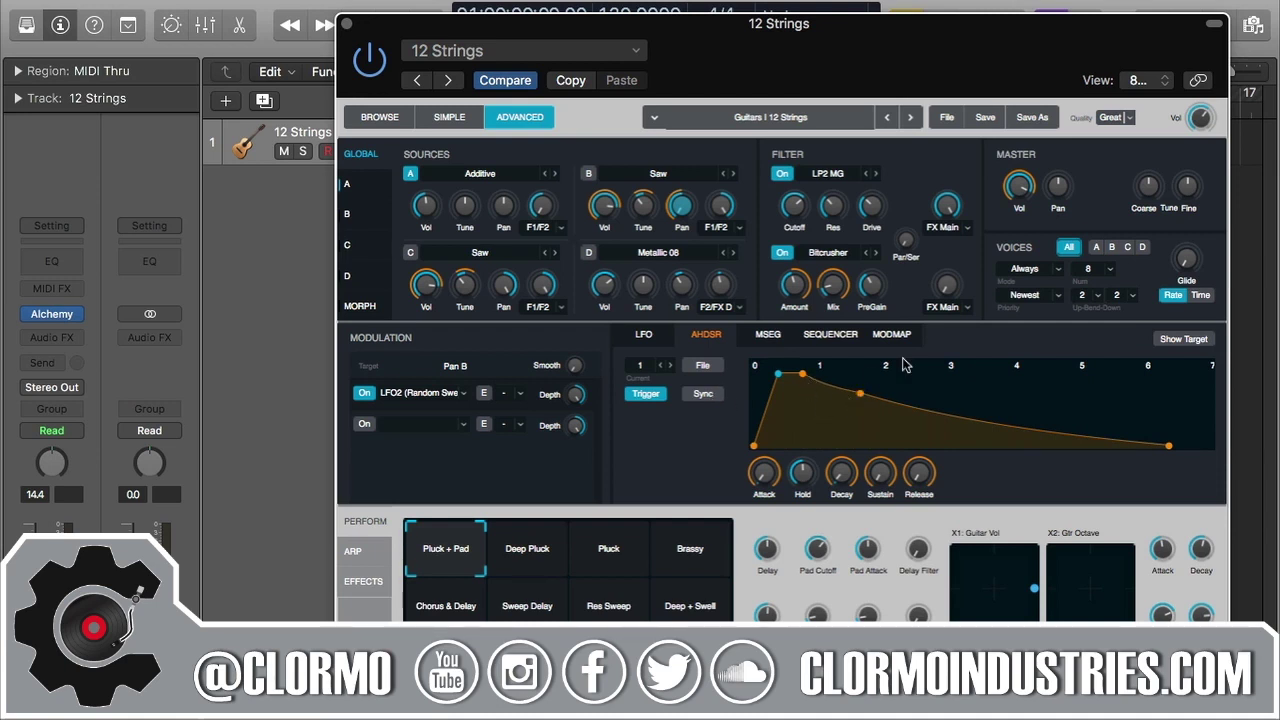
Compare the AHDSR 1 envelope's stage controls with the Delay and Attack controls of LFO 2.
mouse_move(752, 490)
mouse_move(915, 475)
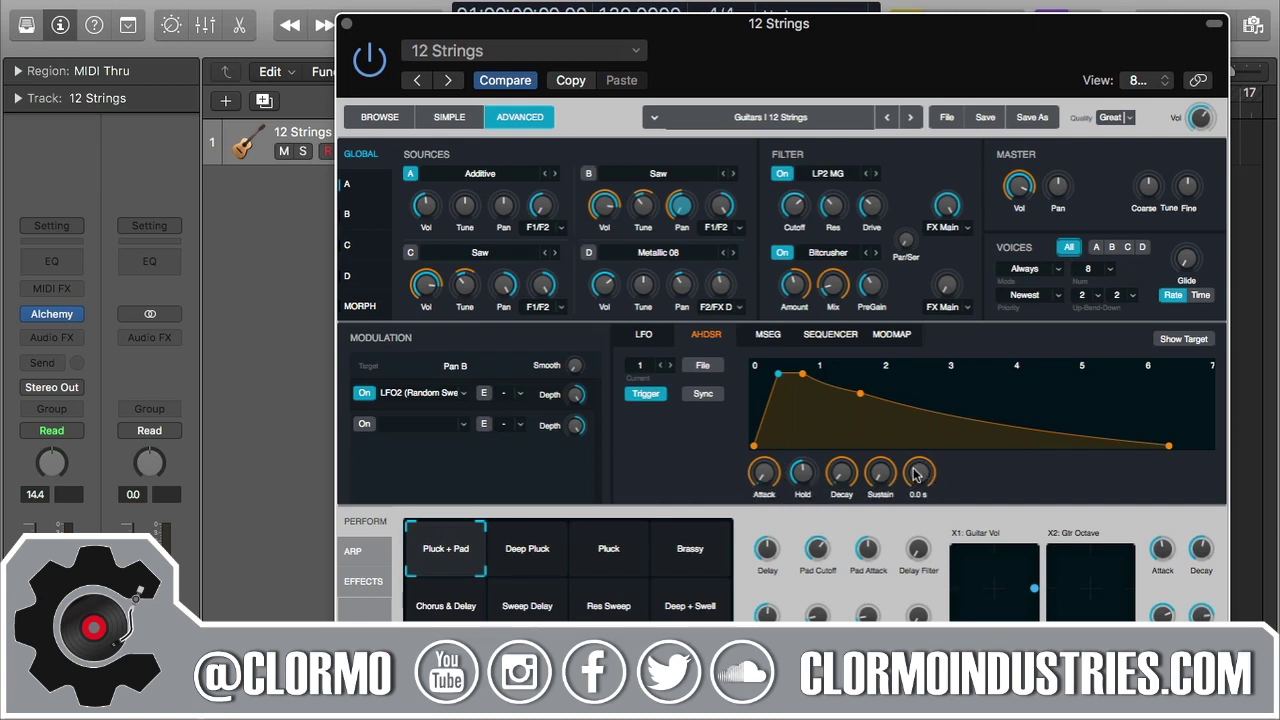
left_click(780, 374)
left_click(660, 342)
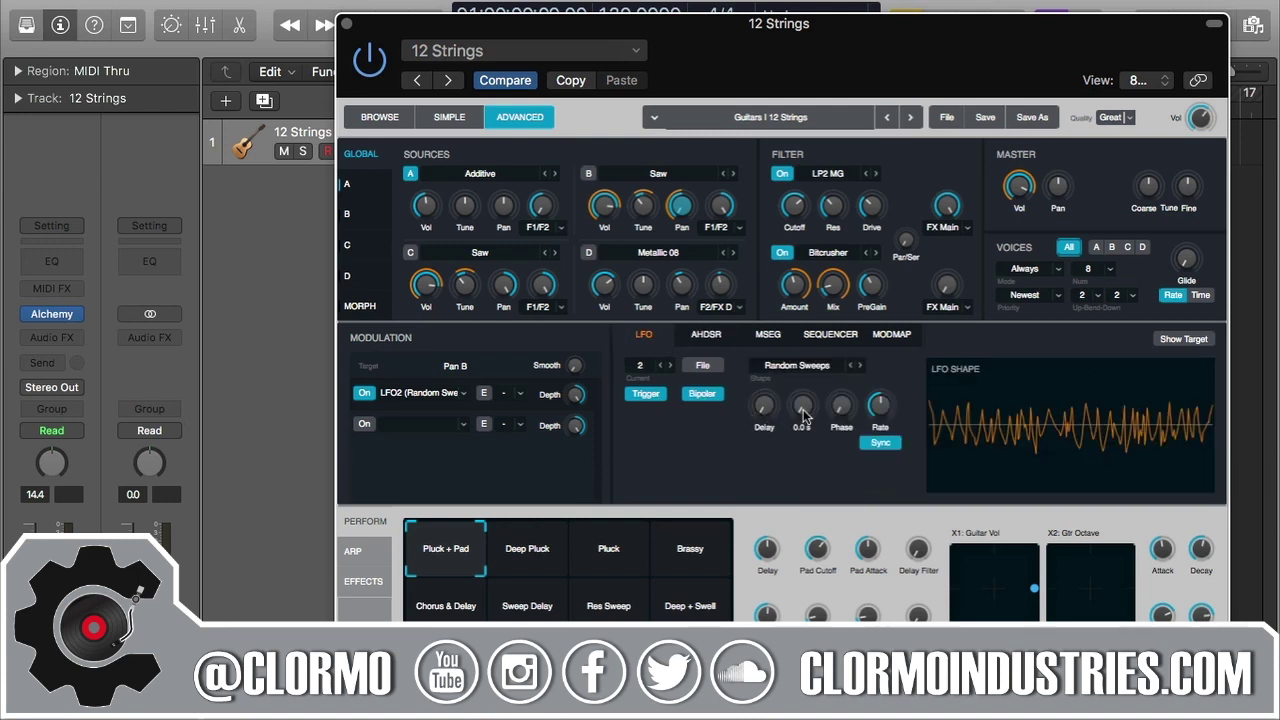
left_click(708, 338)
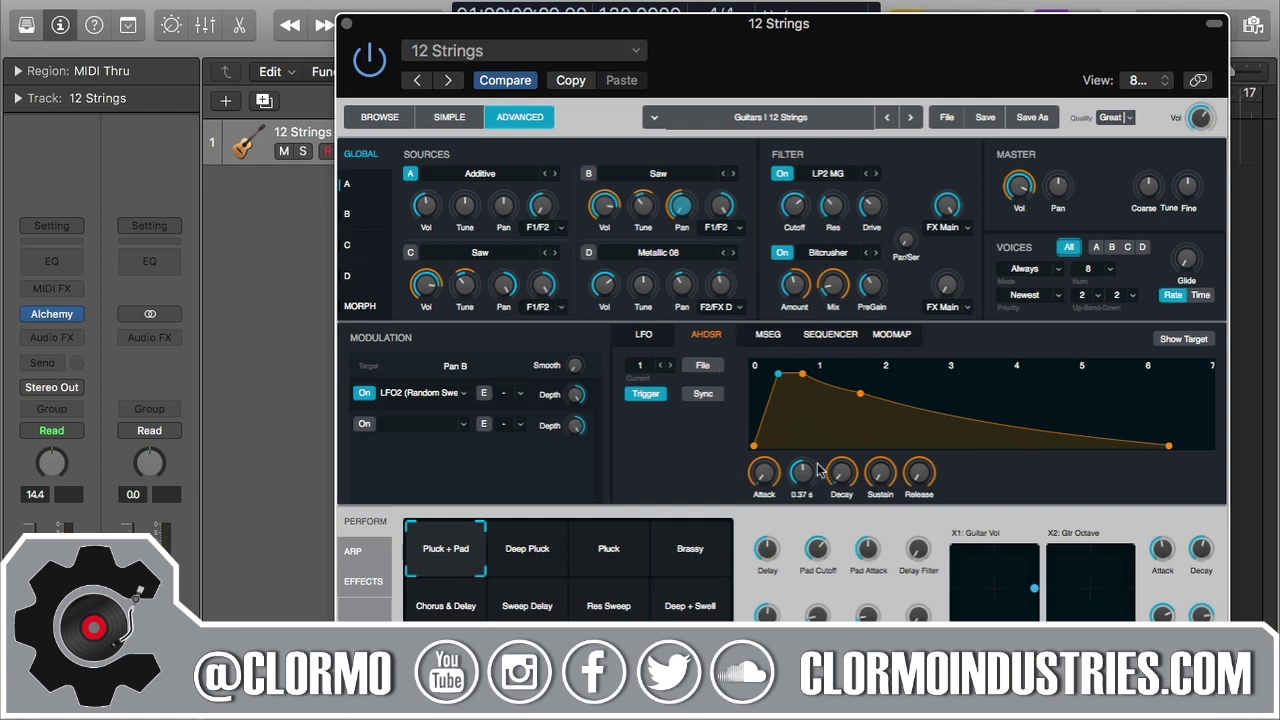
Check the Attack, Hold, Decay, Sustain and Release settings of the AHDSR 1 envelope.
mouse_move(798, 485)
mouse_move(843, 489)
mouse_move(752, 445)
mouse_move(853, 478)
mouse_move(884, 480)
left_mouse_down()
mouse_move(889, 430)
mouse_move(884, 490)
left_mouse_up()
mouse_move(760, 480)
mouse_move(914, 480)
mouse_move(888, 497)
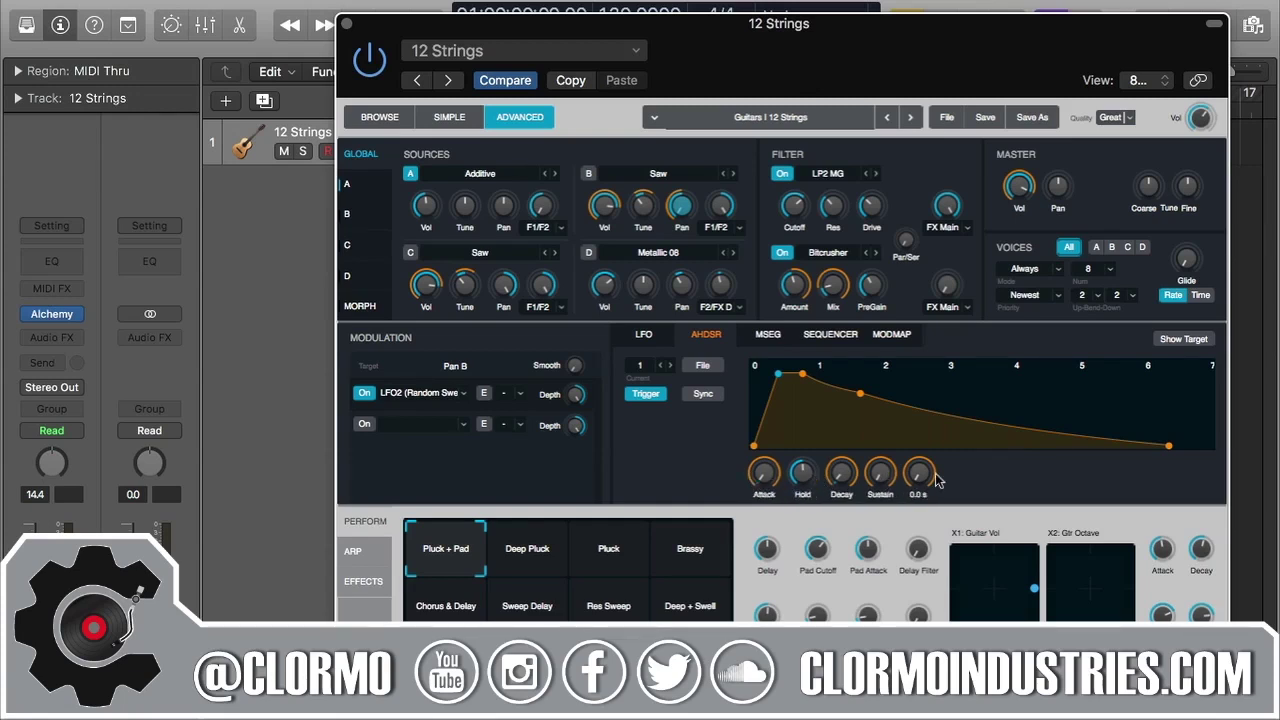
Raise the Sustain of the AHDSR 1 envelope so its sustain point sits at the full level.
mouse_move(886, 465)
mouse_move(886, 465)
left_mouse_down()
mouse_move(878, 488)
mouse_move(868, 478)
mouse_move(884, 484)
left_mouse_up()
left_click_drag(881, 472, 886, 420)
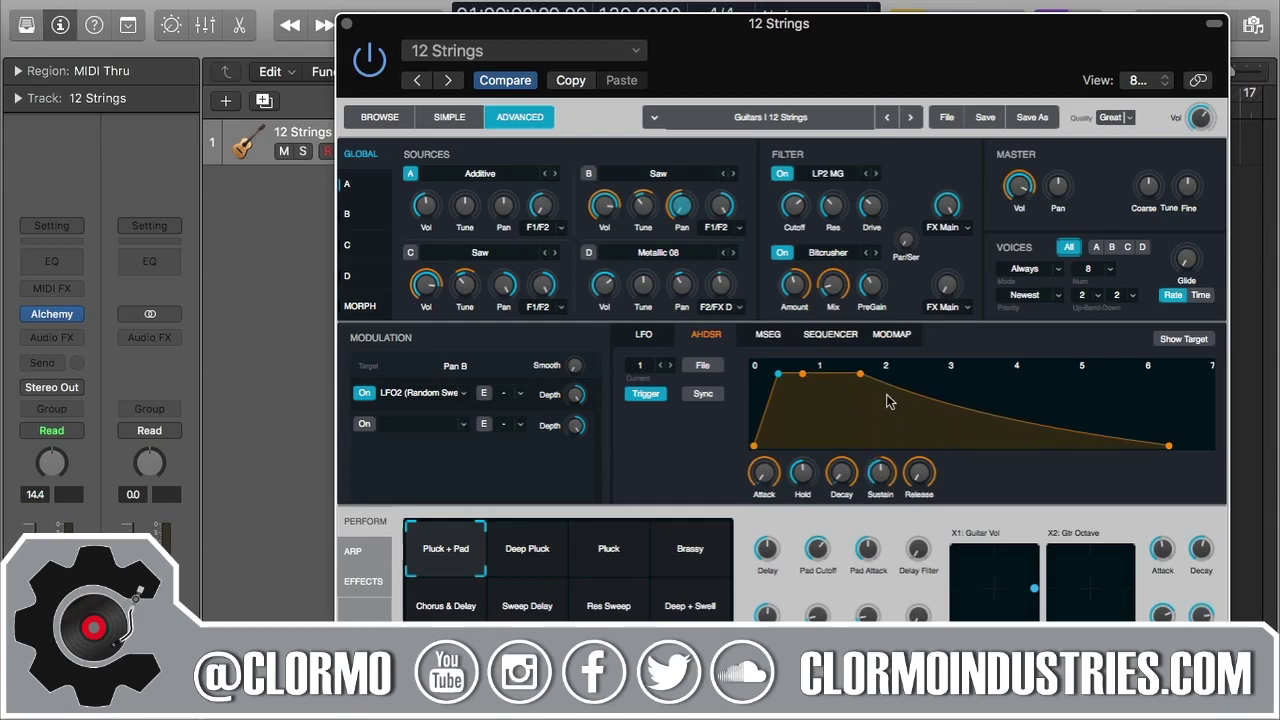
Lower the Sustain of the AHDSR 1 envelope to its minimum.
left_click(780, 374)
left_click_drag(884, 478, 886, 492)
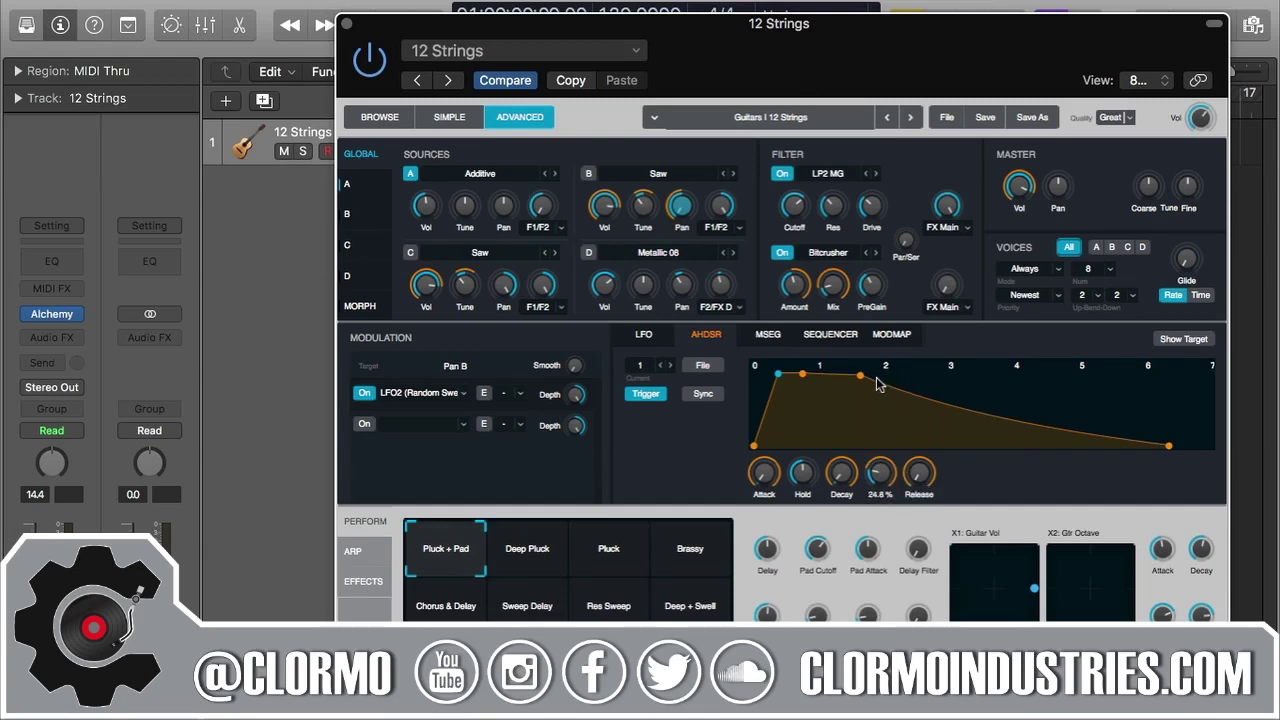
left_click_drag(860, 377, 859, 402)
mouse_move(930, 462)
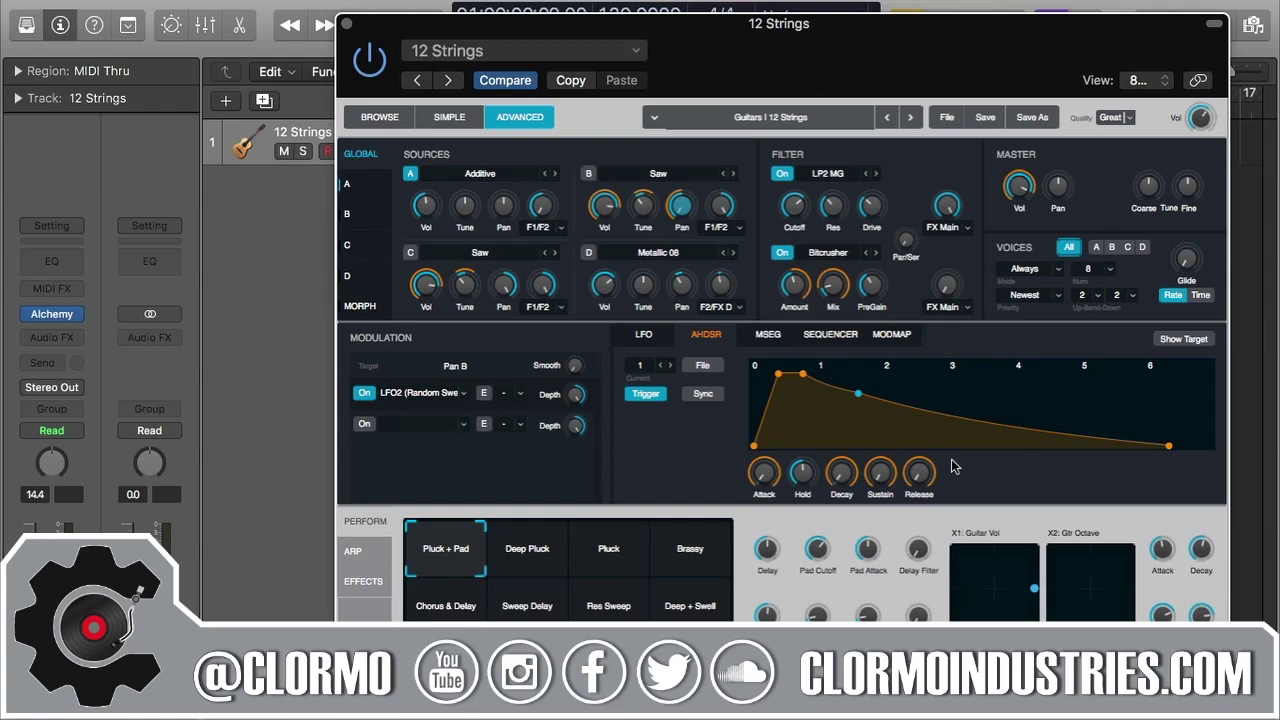
Set the Release of the AHDSR 1 envelope to 0.0 s.
mouse_move(853, 485)
mouse_move(924, 487)
mouse_move(1169, 443)
left_mouse_down()
mouse_move(1103, 445)
mouse_move(1169, 445)
left_mouse_up()
left_click_drag(918, 474, 932, 498)
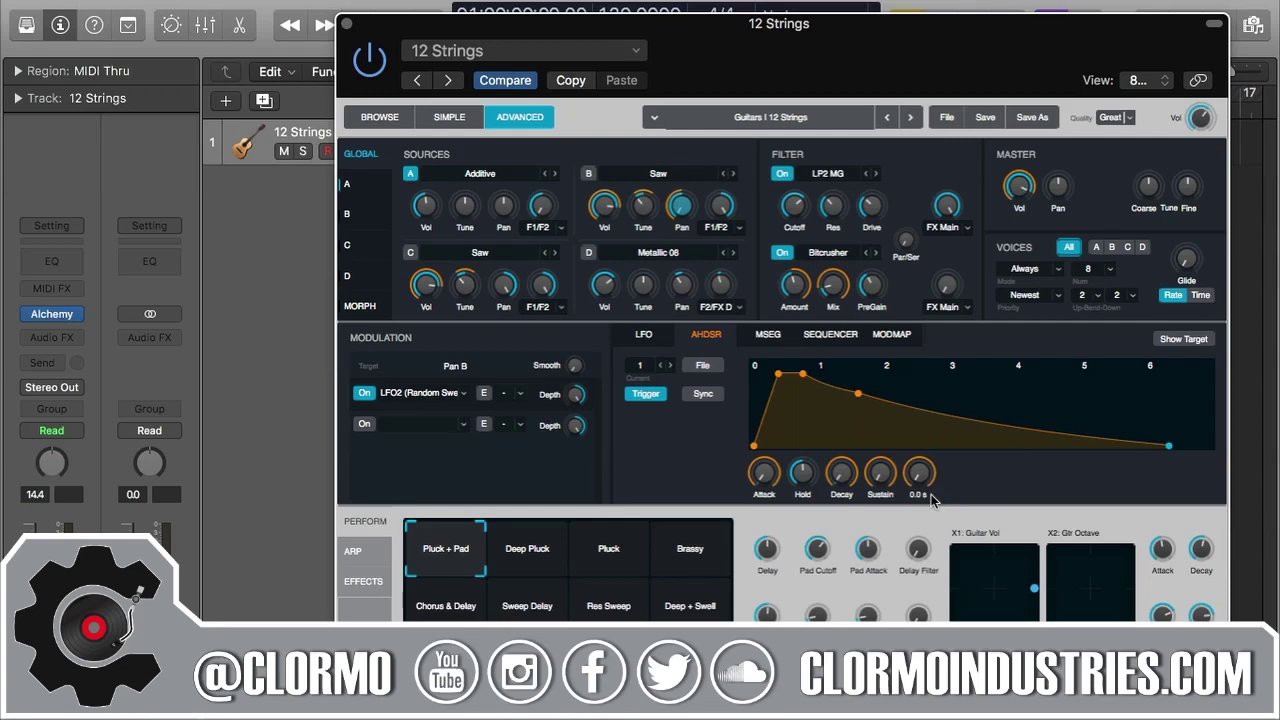